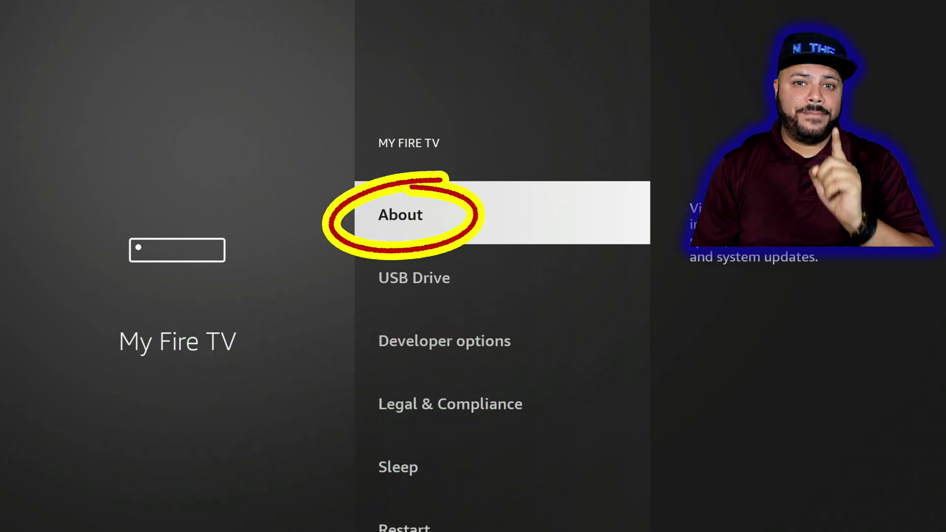
- Open the Fire TV Stick 4K Max About page and move down to Install Update
key(Return)
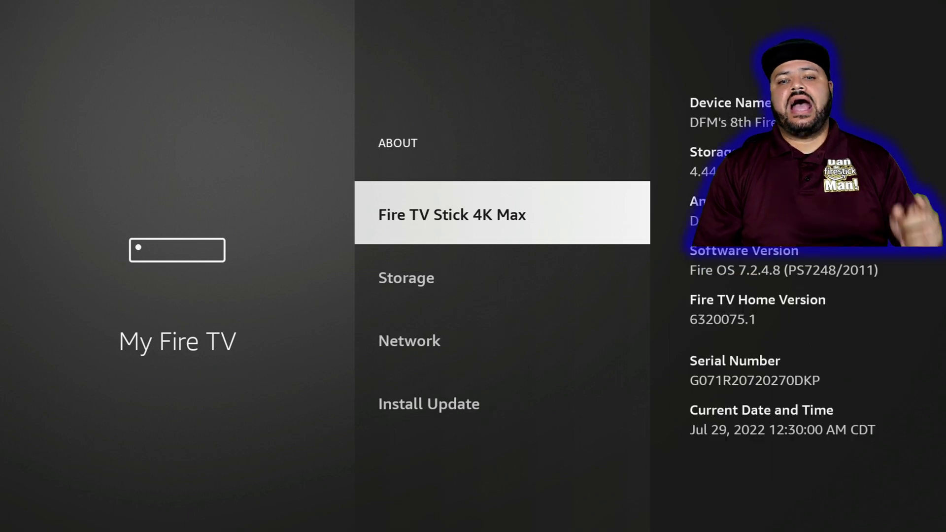
key(Down)
key(Down)
key(Down)
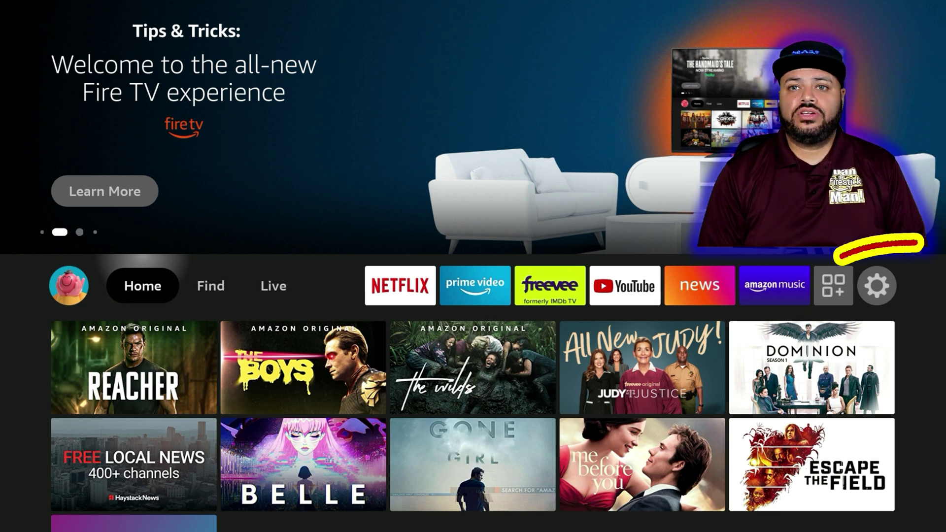
- Go to My Fire TV > About and run Check for Updates to confirm Fire OS 7.2.8.5
key(Right)
key(Right)
key(Right)
key(Right)
key(Right)
key(Right)
key(Right)
key(Right)
key(Right)
key(Right)
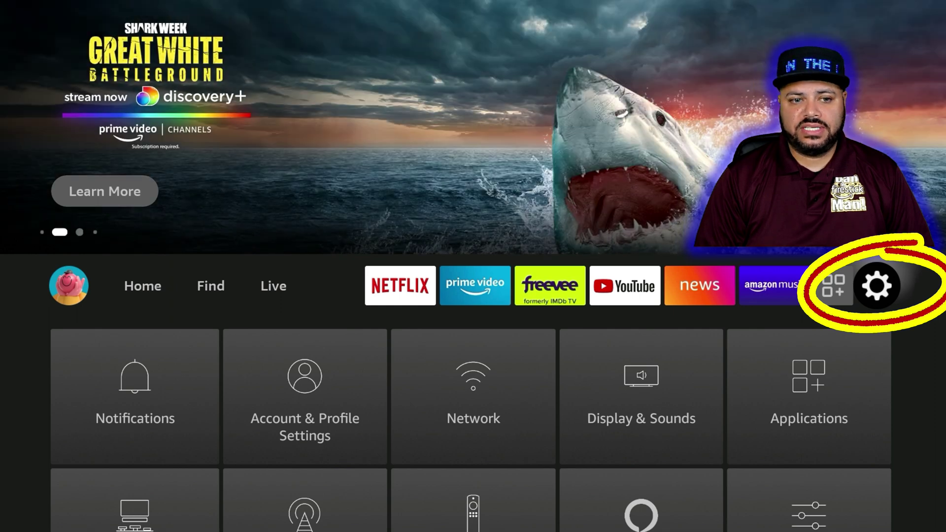
key(Down)
key(Down)
key(Down)
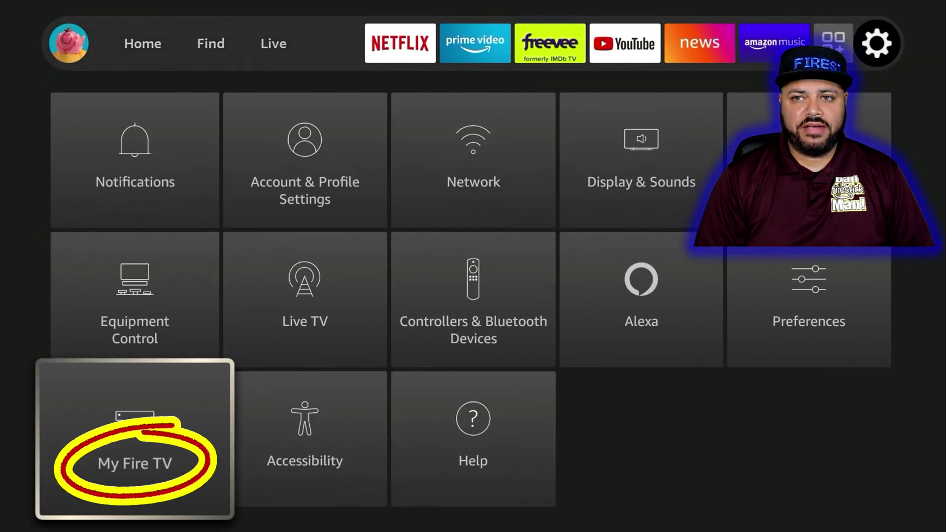
key(Return)
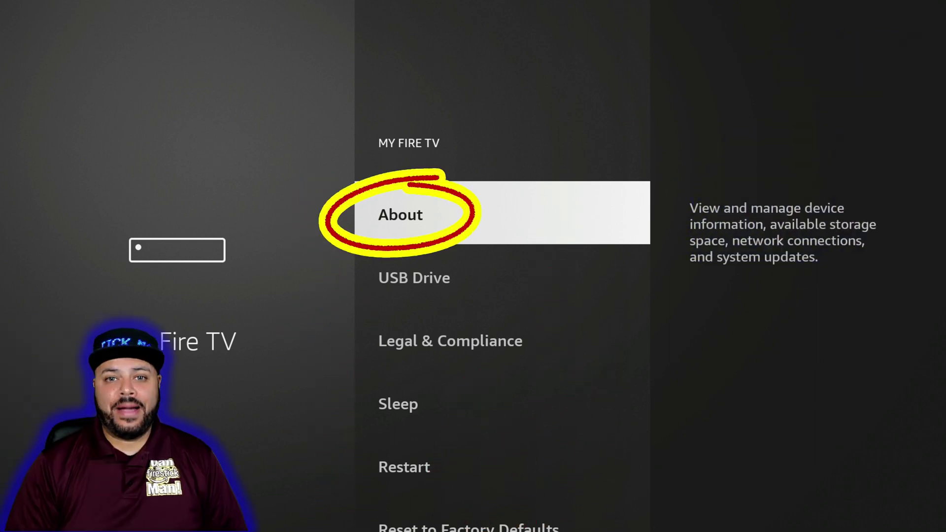
key(Return)
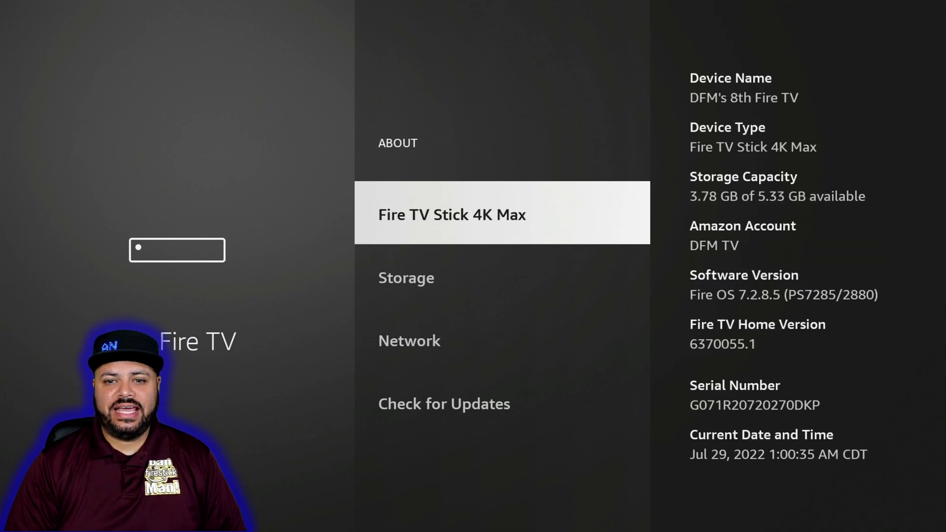
key(Down)
key(Down)
key(Down)
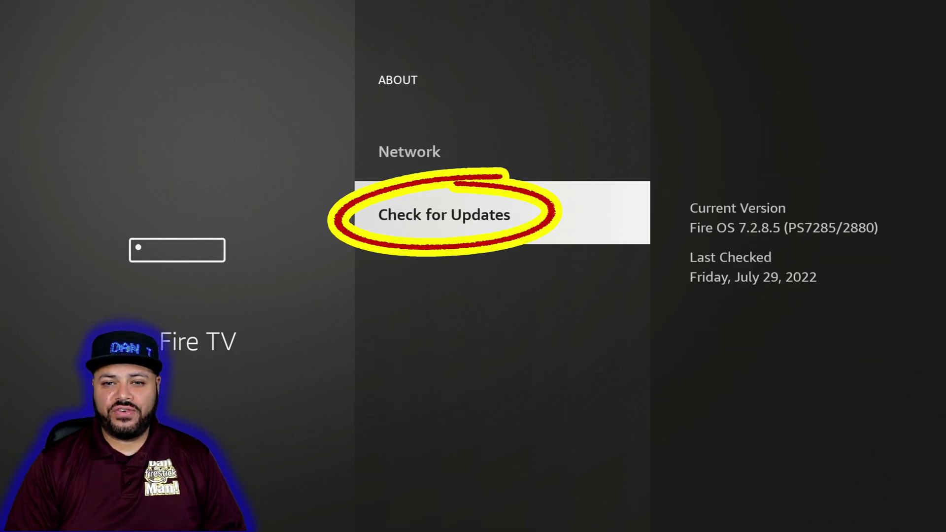
key(Return)
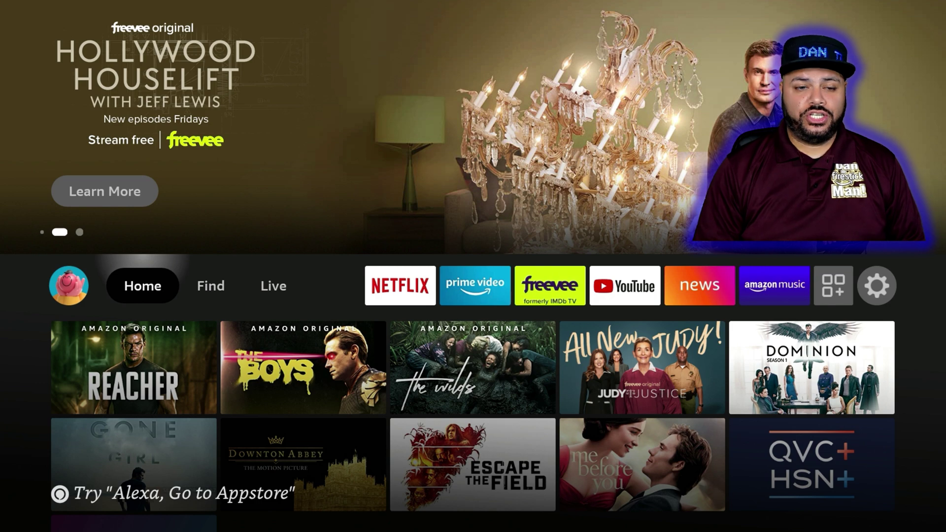
- In My Fire TV > About, select Fire TV Stick 4K Max repeatedly until developer mode unlocks
key(Right)
key(Right)
key(Right)
key(Right)
key(Right)
key(Right)
key(Right)
key(Right)
key(Right)
key(Right)
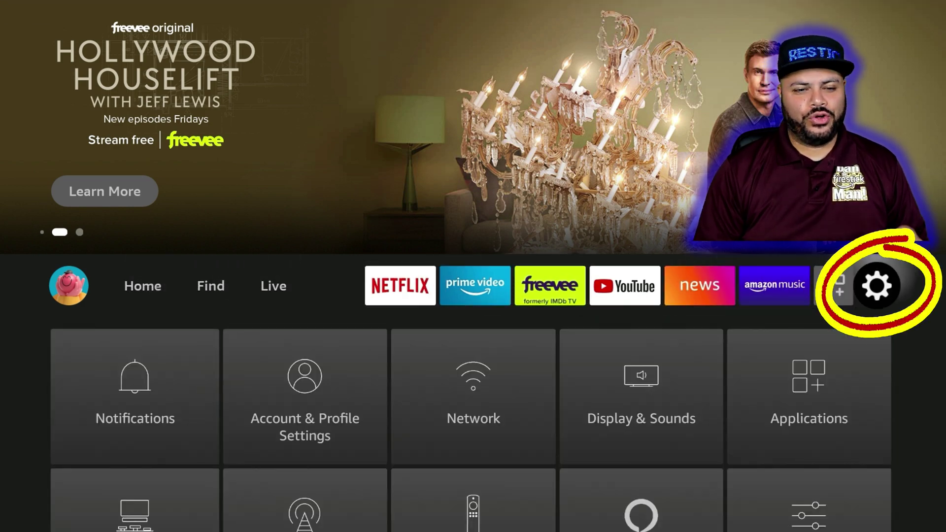
key(Down)
key(Down)
key(Down)
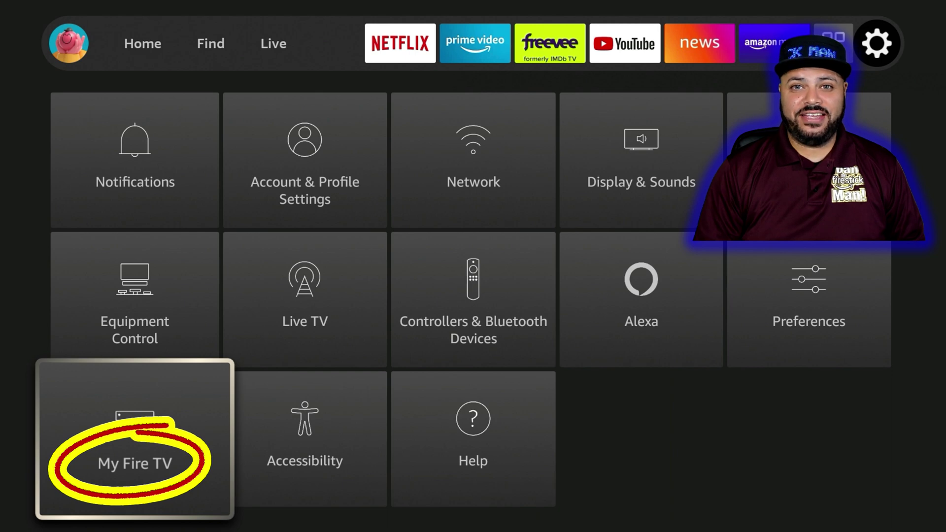
key(Return)
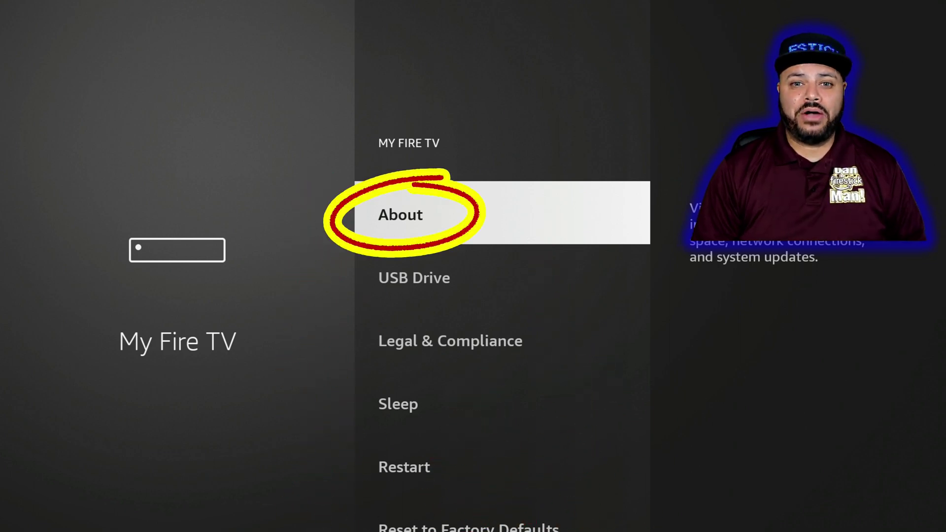
key(Return)
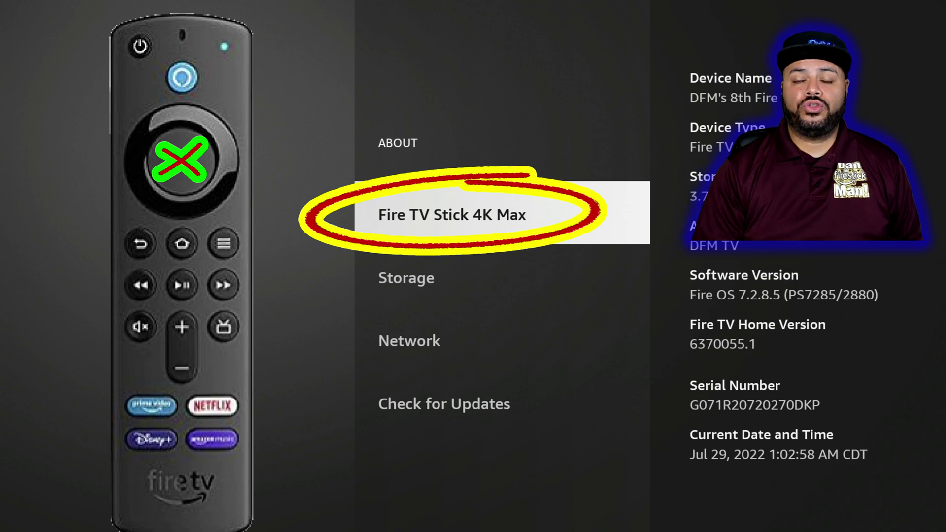
key(Return)
key(Return)
key(Return)
key(Return)
key(Return)
key(Return)
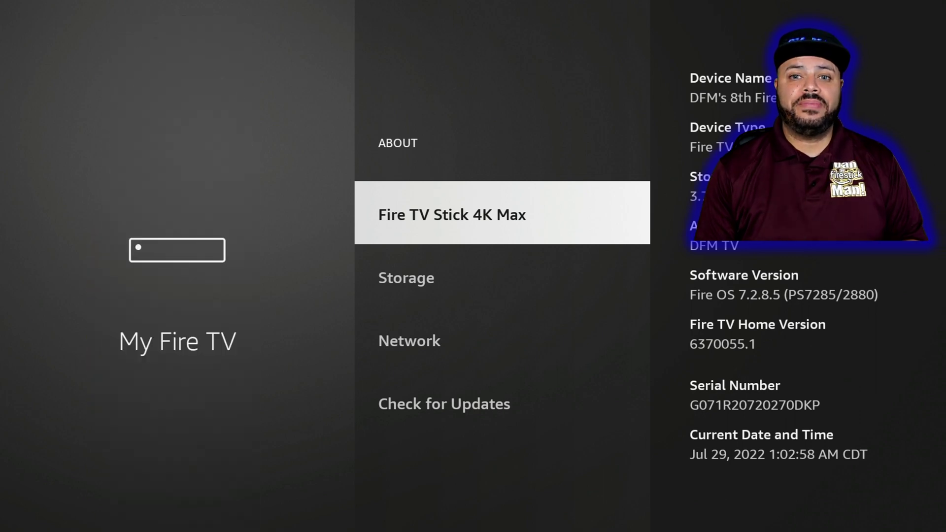
- View Developer options, with ADB debugging OFF and Install unknown apps, then return to My Fire TV
key(Escape)
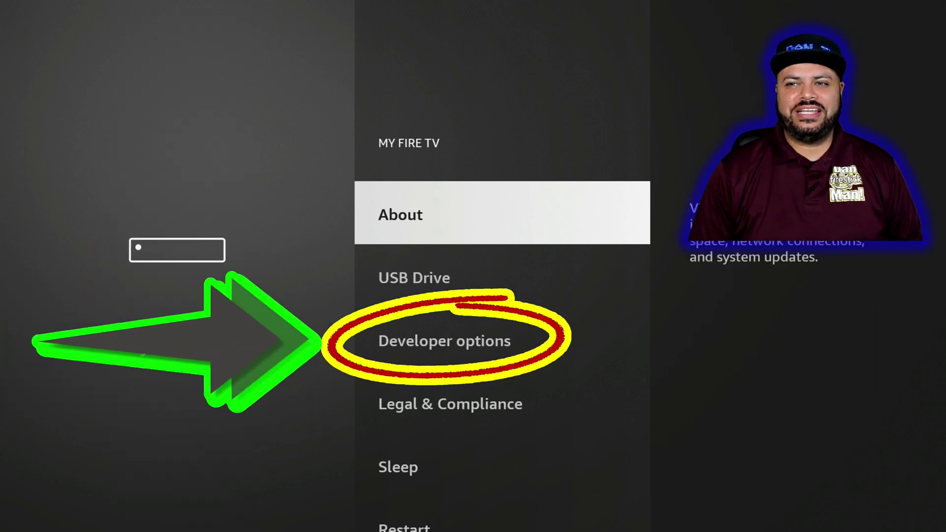
key(Down)
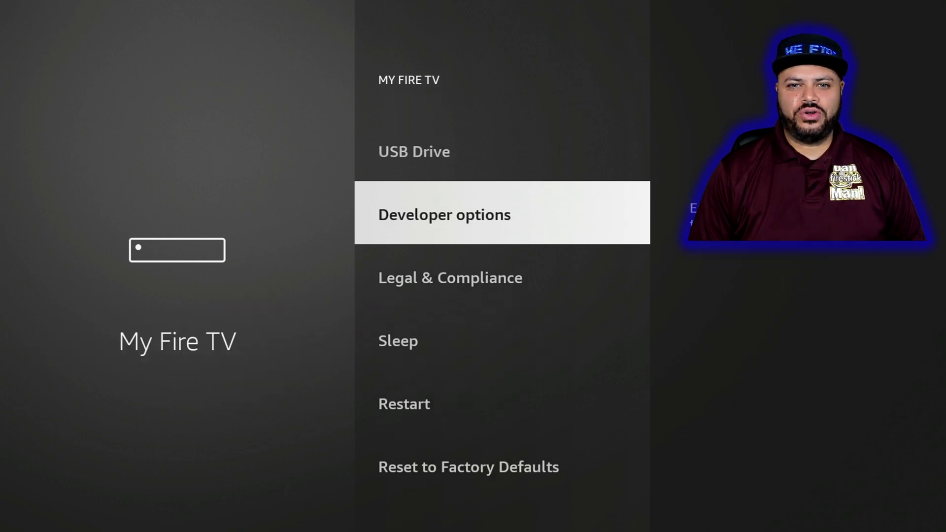
key(Return)
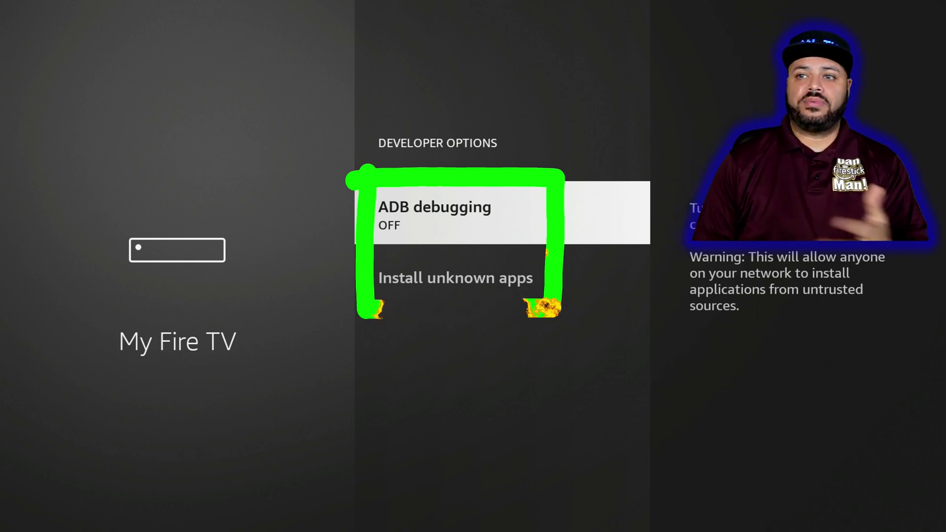
key(Escape)
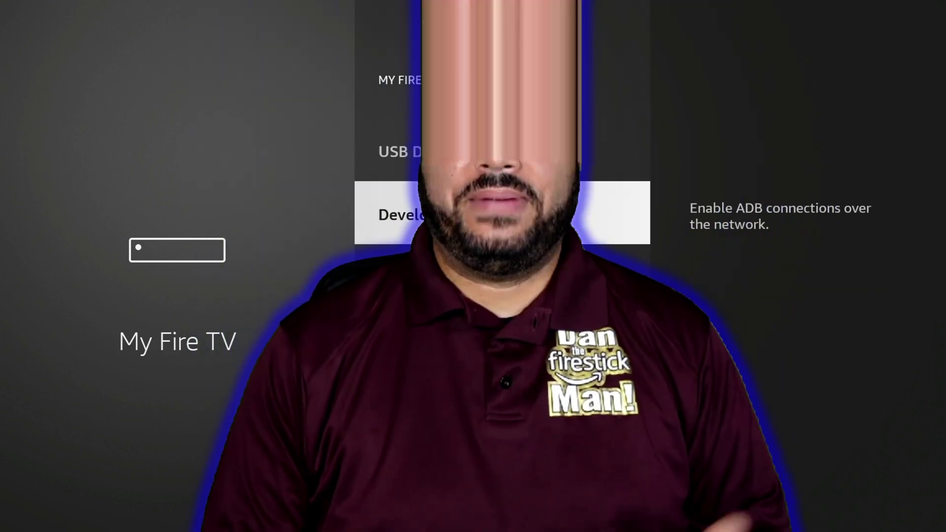